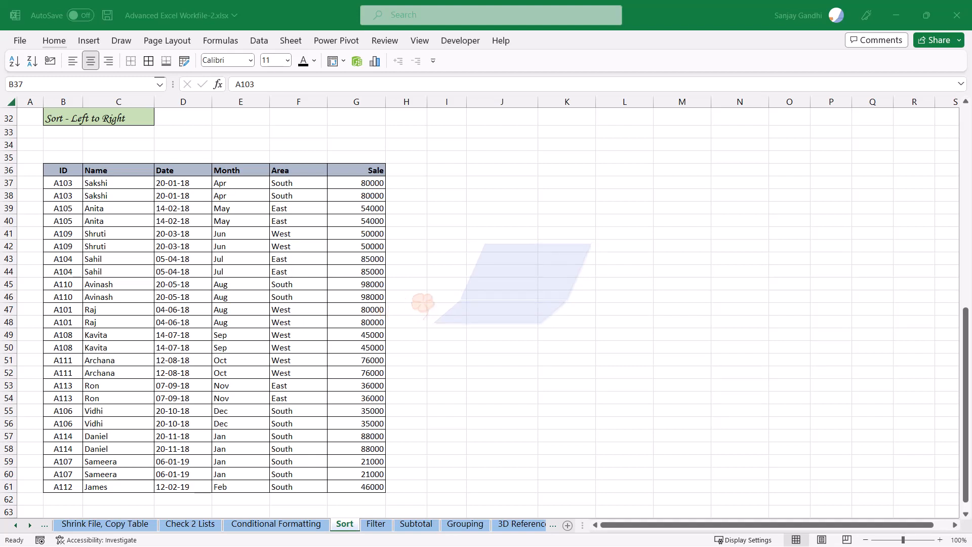
Move the Sale column so it sits between the Name and Date columns
{"action": "left_click", "coordinate": [178, 208]}
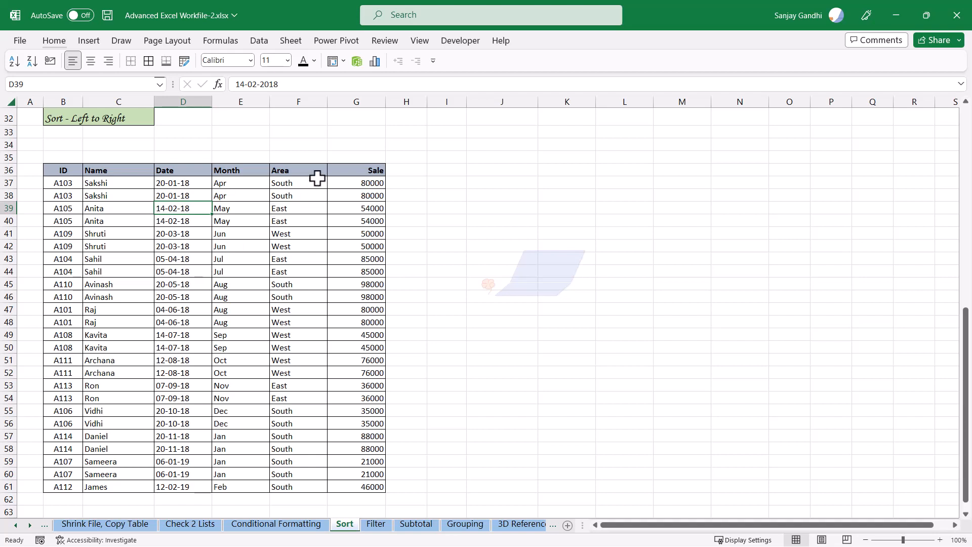
{"action": "left_click", "coordinate": [342, 172]}
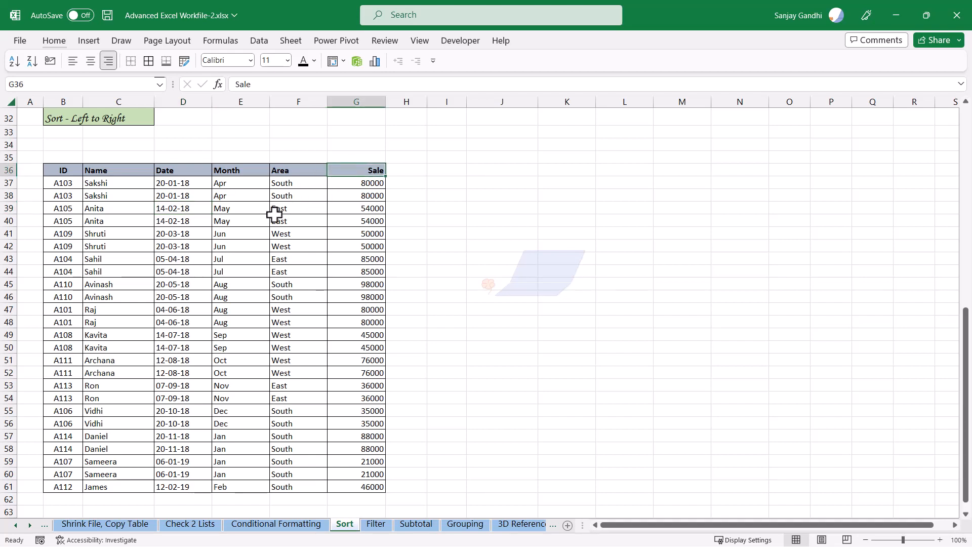
{"action": "key", "text": "ctrl+shift+Down"}
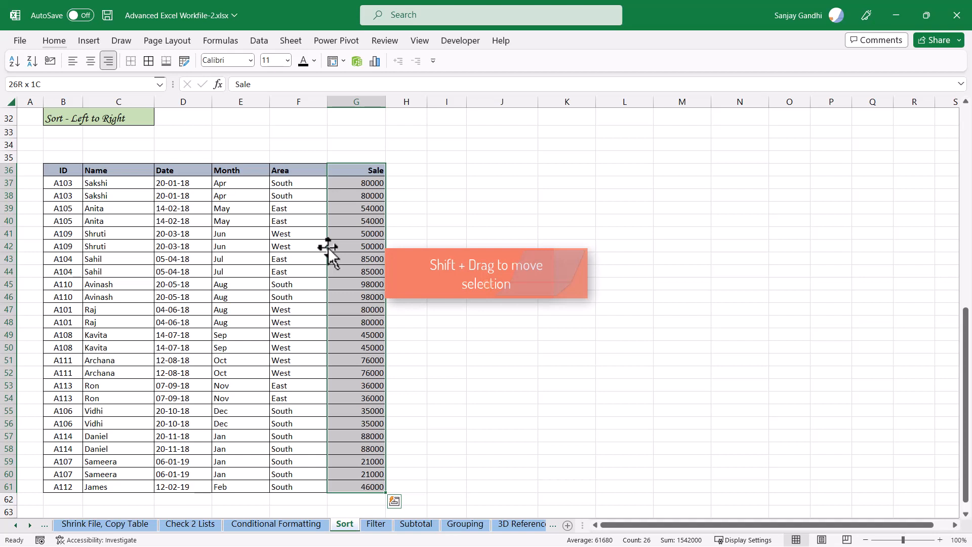
{"action": "left_click_drag", "start_coordinate": [328, 247], "coordinate": [156, 246]}
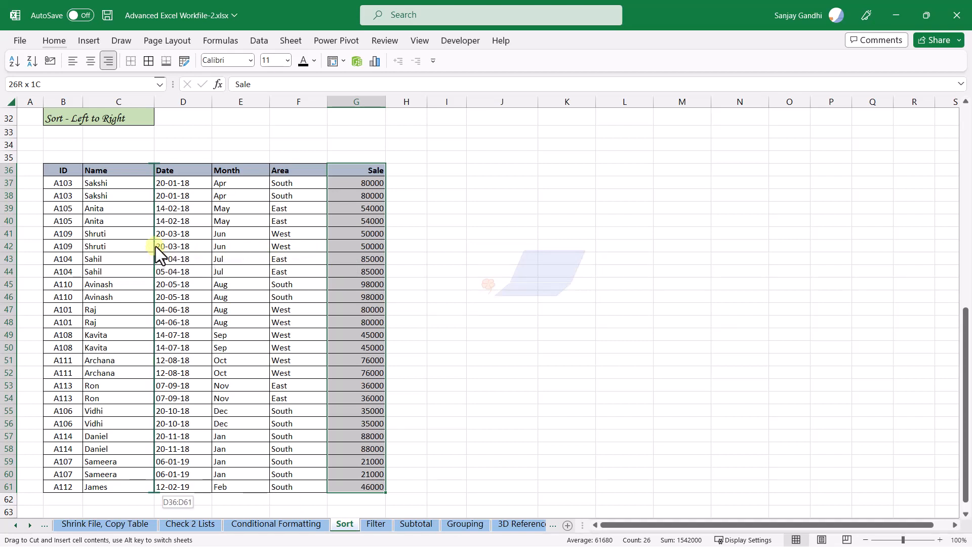
{"action": "left_click_drag", "start_coordinate": [156, 246], "coordinate": [156, 246]}
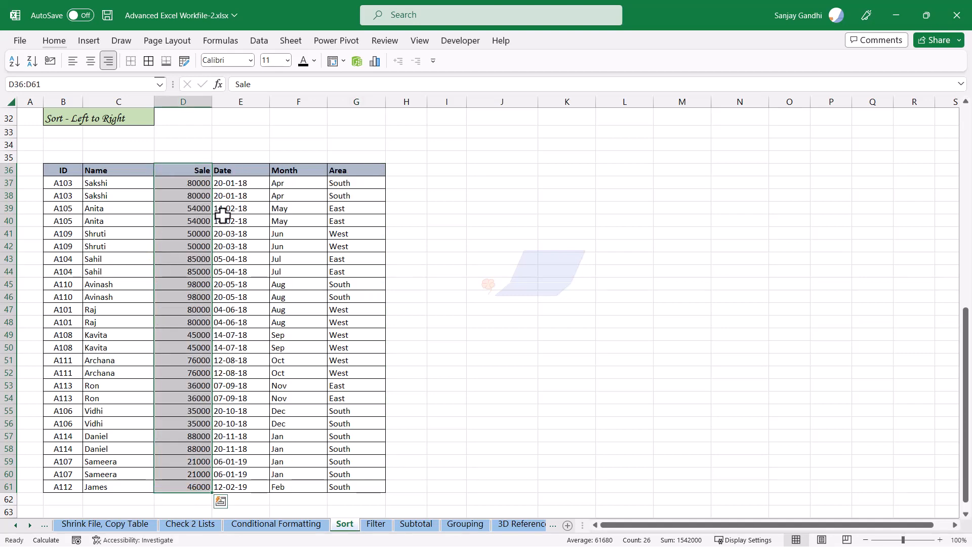
Move the Date column to the end of the table, after the Area column
{"action": "left_click", "coordinate": [250, 172]}
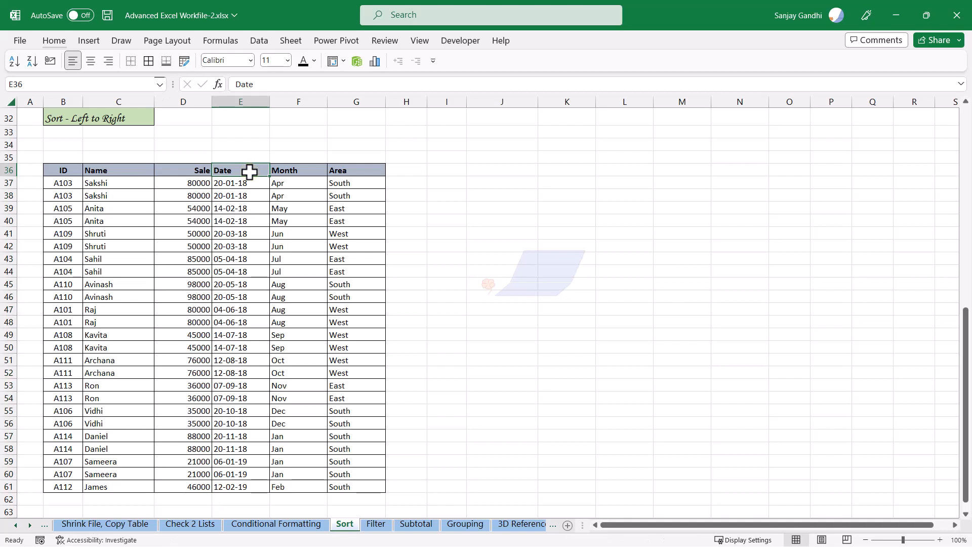
{"action": "key", "text": "ctrl+shift+Down"}
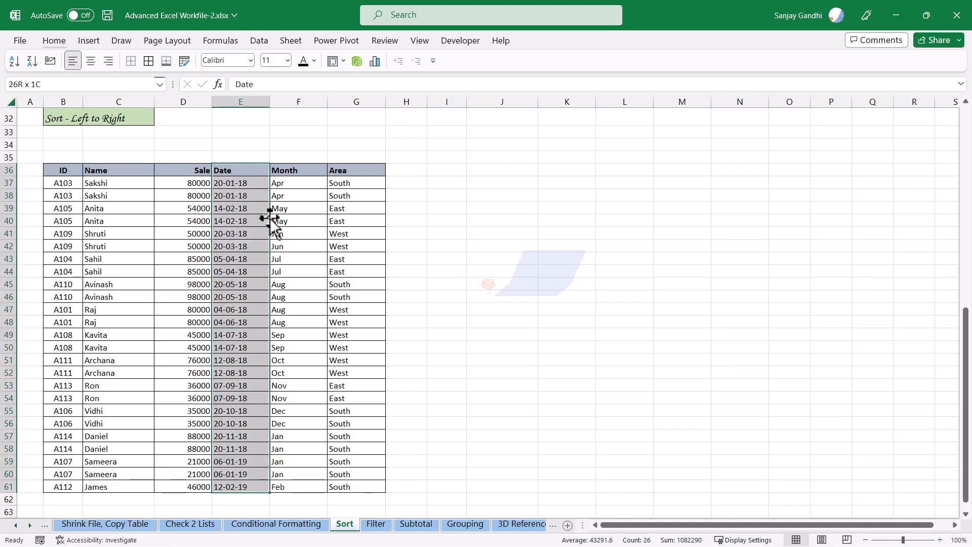
{"action": "left_click_drag", "start_coordinate": [270, 217], "coordinate": [386, 221]}
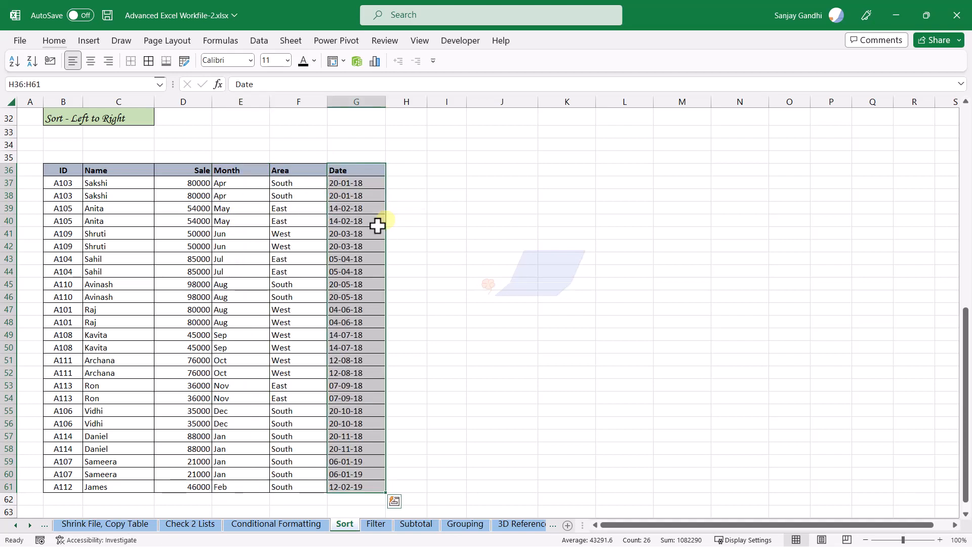
{"action": "left_click", "coordinate": [289, 226]}
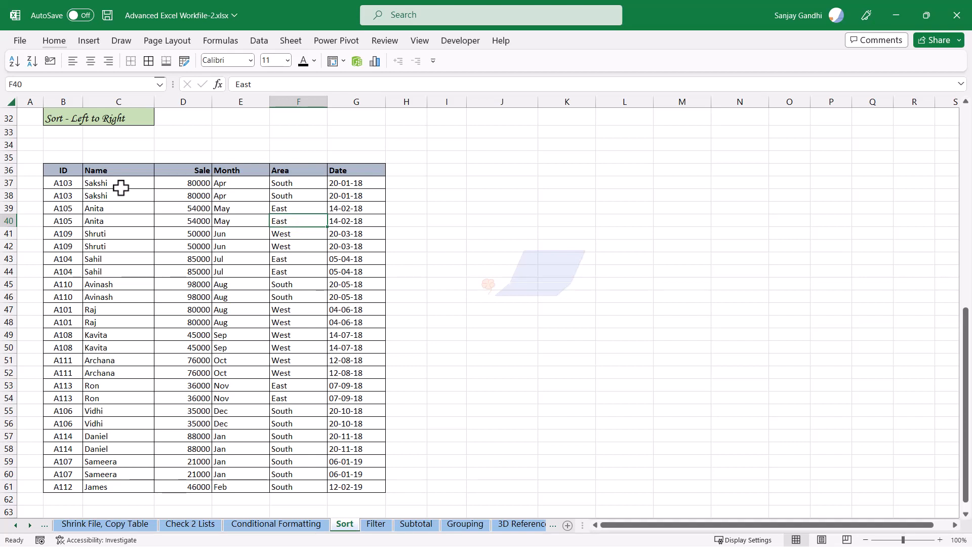
Cut the Name column and insert it in front of the Date column
{"action": "left_click", "coordinate": [114, 170]}
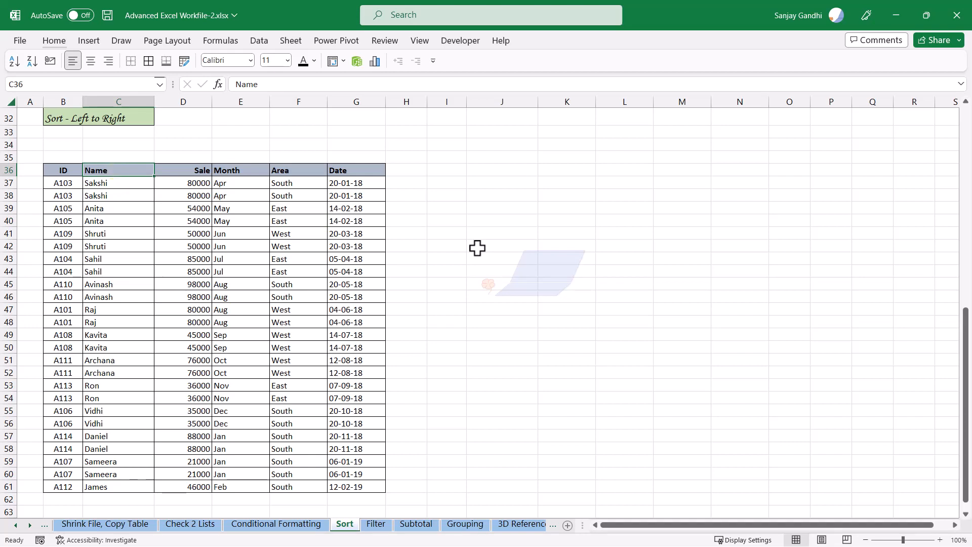
{"action": "key", "text": "ctrl+shift+Down"}
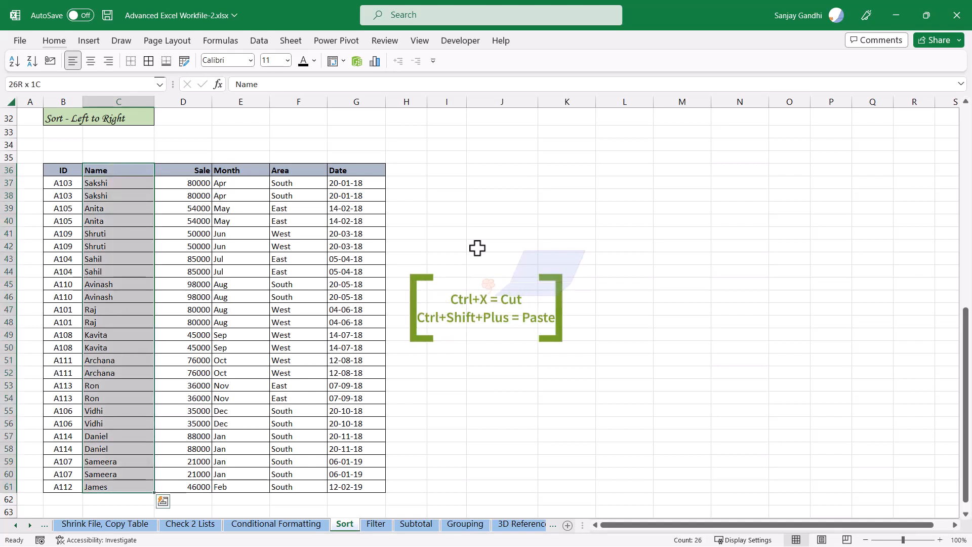
{"action": "key", "text": "ctrl+x"}
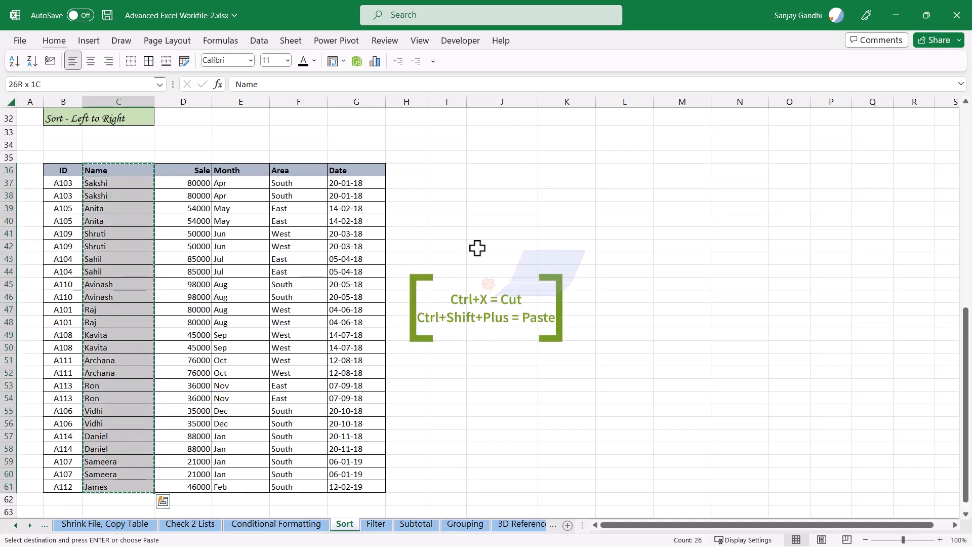
{"action": "key", "text": "Right"}
{"action": "key", "text": "Right"}
{"action": "key", "text": "Right"}
{"action": "key", "text": "Right"}
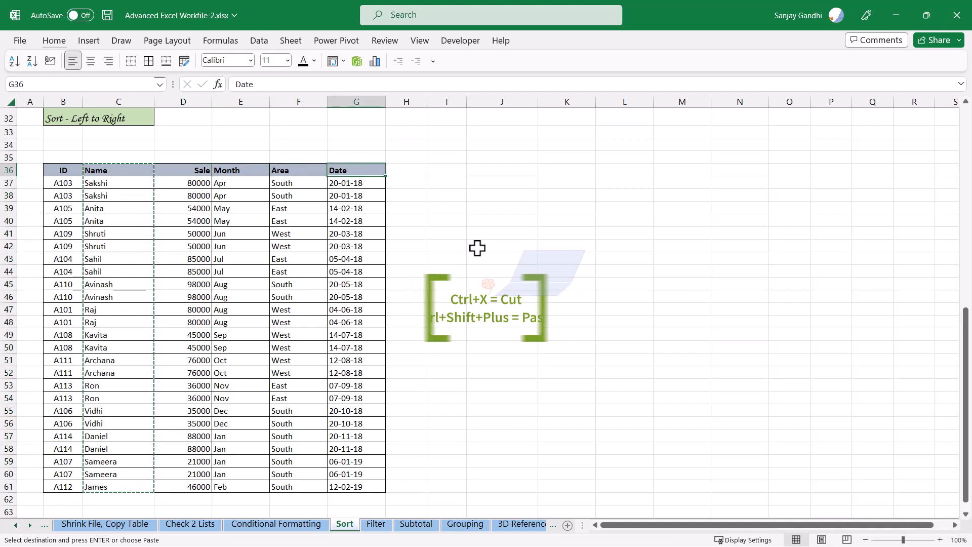
{"action": "key", "text": "ctrl+shift+Down"}
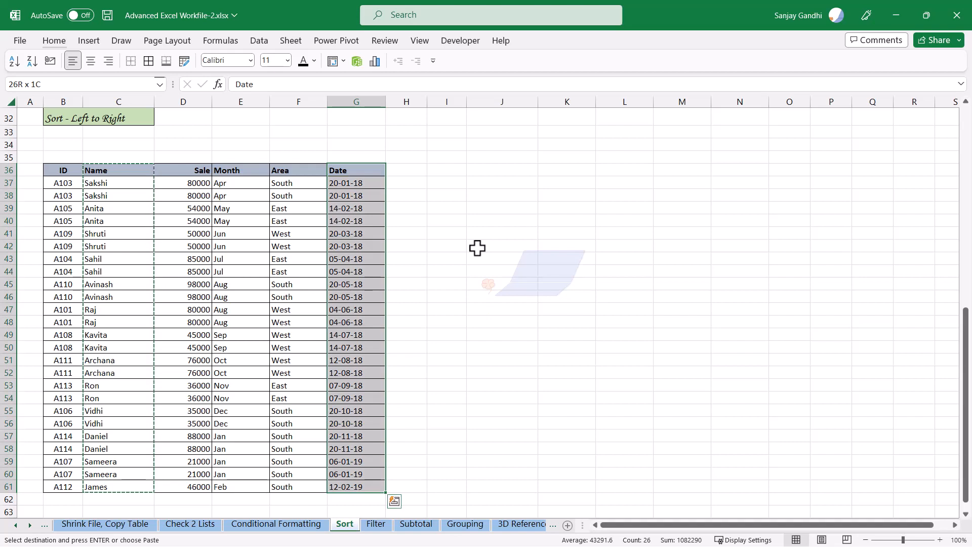
{"action": "key", "text": "ctrl+shift+plus"}
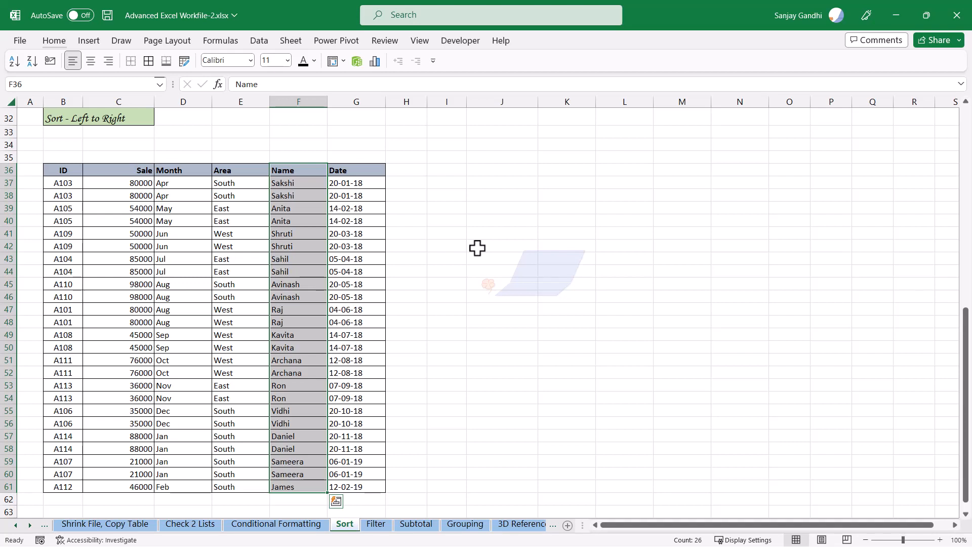
Enter the sort-order numbers 1, 2 and 3 in row 35 above the ID, Name and Date headers
{"action": "key", "text": "Left"}
{"action": "key", "text": "Left"}
{"action": "key", "text": "Left"}
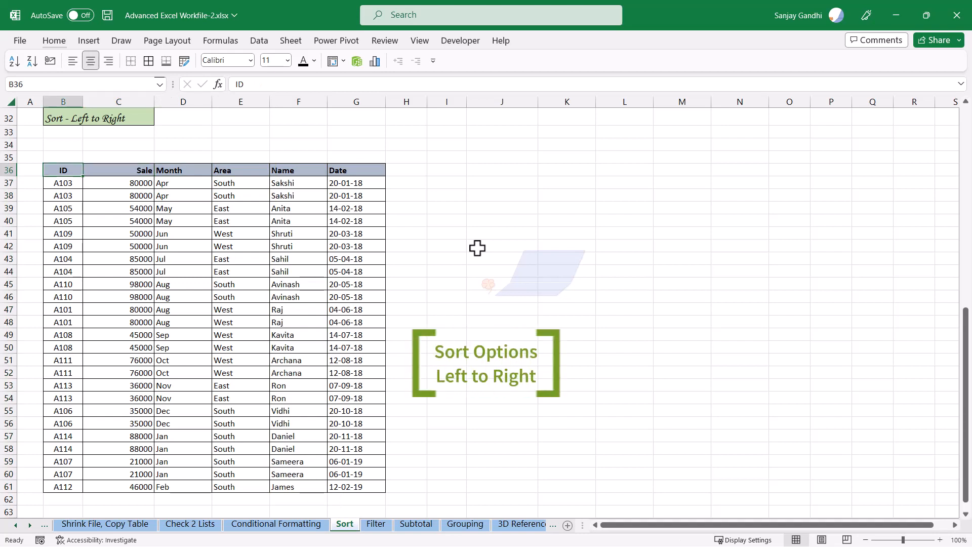
{"action": "key", "text": "Up"}
{"action": "key", "text": "Left"}
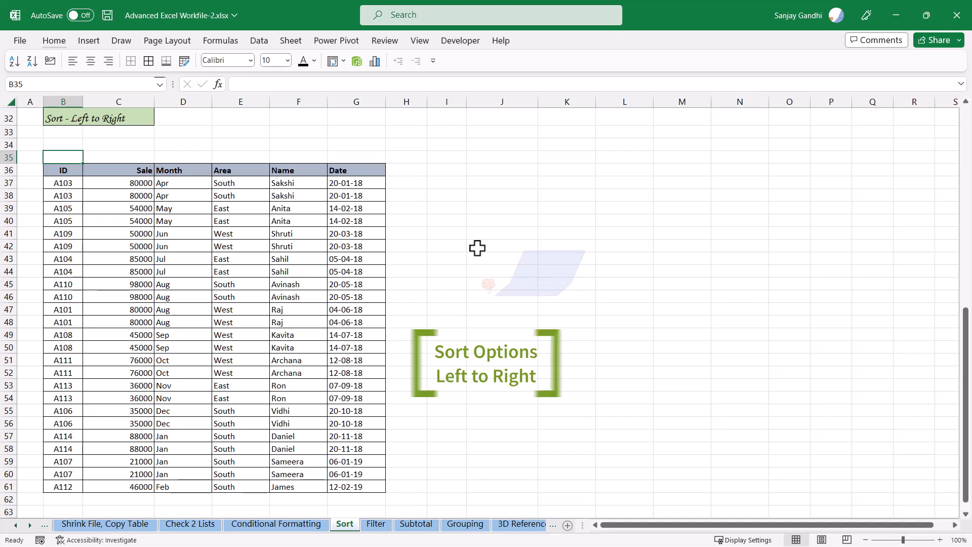
{"action": "type", "text": "1"}
{"action": "key", "text": "Right"}
{"action": "key", "text": "Right"}
{"action": "key", "text": "Right"}
{"action": "key", "text": "Right"}
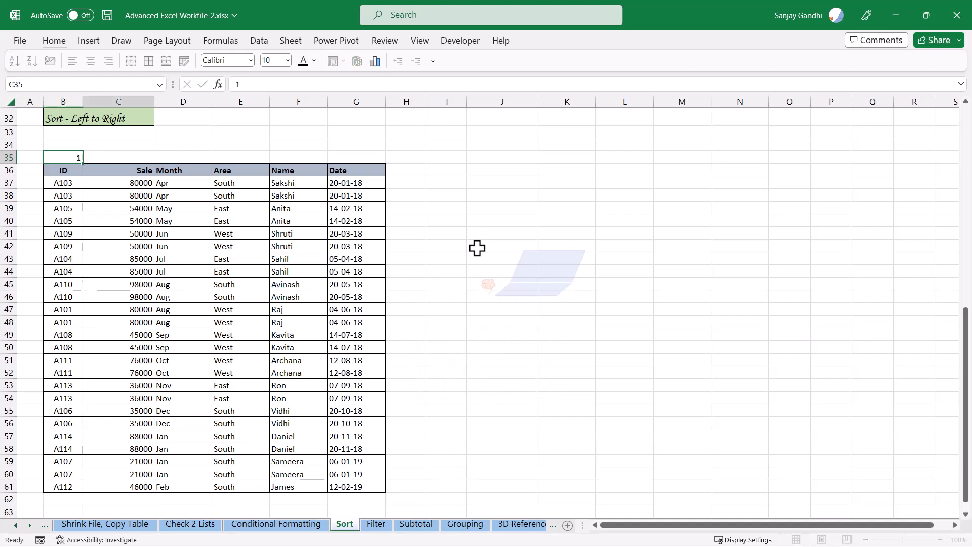
{"action": "type", "text": "2"}
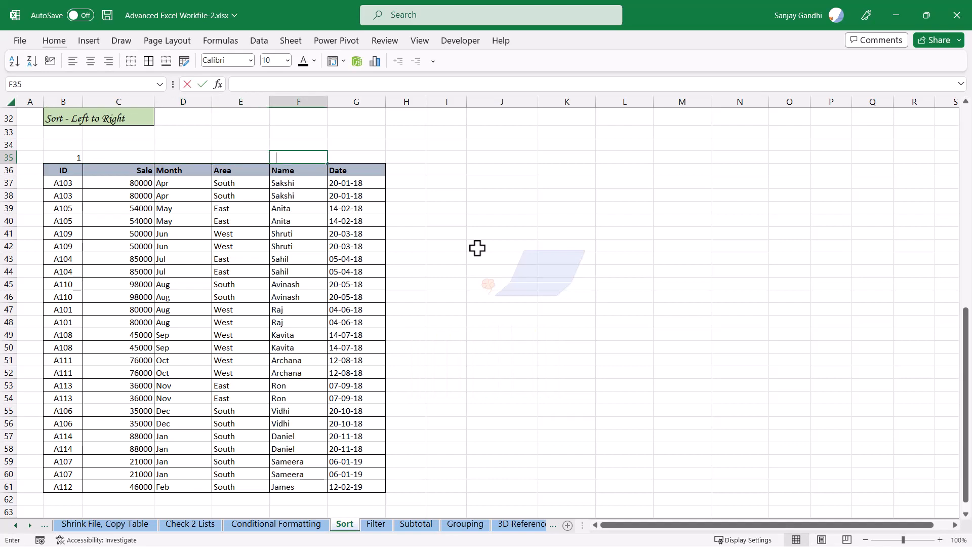
{"action": "key", "text": "Right"}
{"action": "type", "text": "3"}
Enter the sort-order numbers 4, 5 and 6 in row 35 above the Month, Area and Sale headers
{"action": "key", "text": "Left"}
{"action": "key", "text": "Left"}
{"action": "key", "text": "Left"}
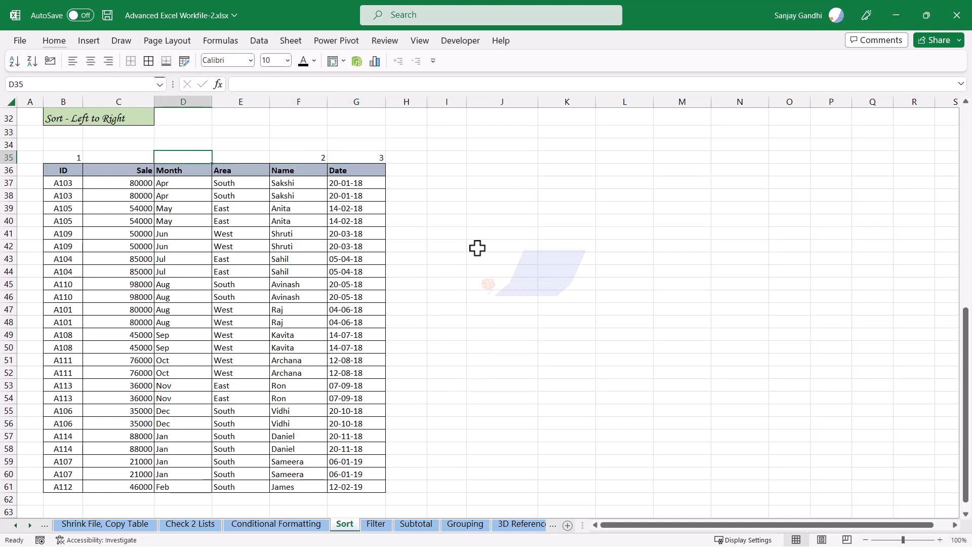
{"action": "type", "text": "4"}
{"action": "key", "text": "Right"}
{"action": "type", "text": "5"}
{"action": "key", "text": "Right"}
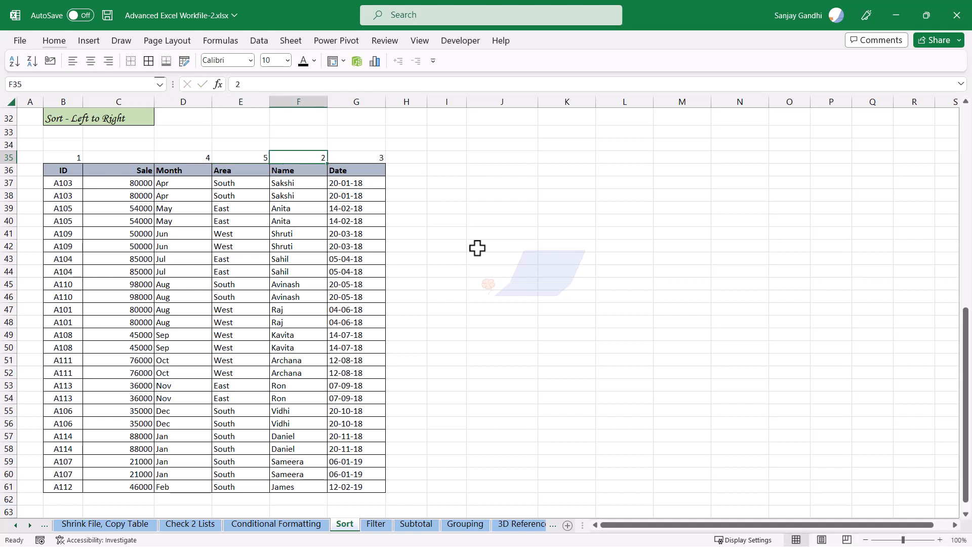
{"action": "key", "text": "Left"}
{"action": "key", "text": "Left"}
{"action": "key", "text": "Left"}
{"action": "type", "text": "6"}
{"action": "key", "text": "Left"}
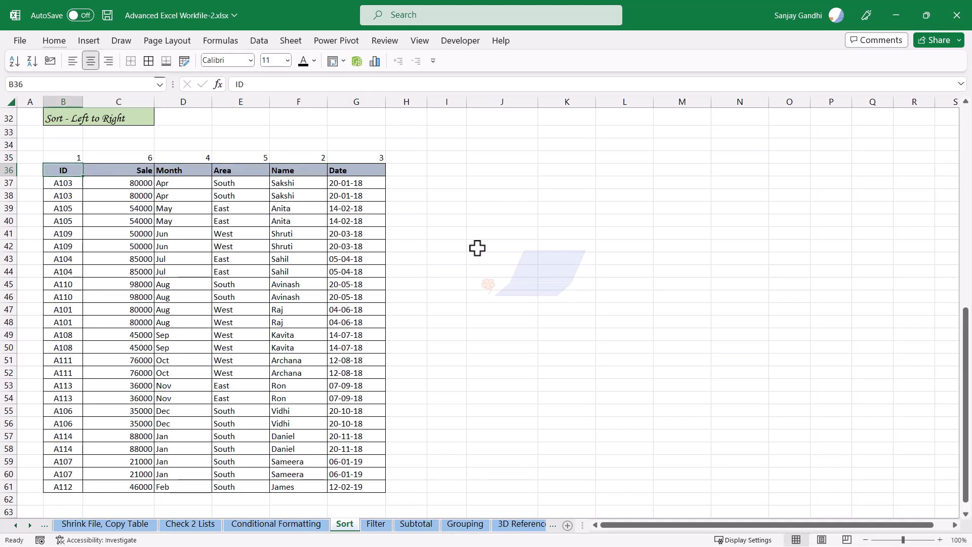
Center the sort-order numbers across row 35 above the table
{"action": "key", "text": "ctrl+shift+Right"}
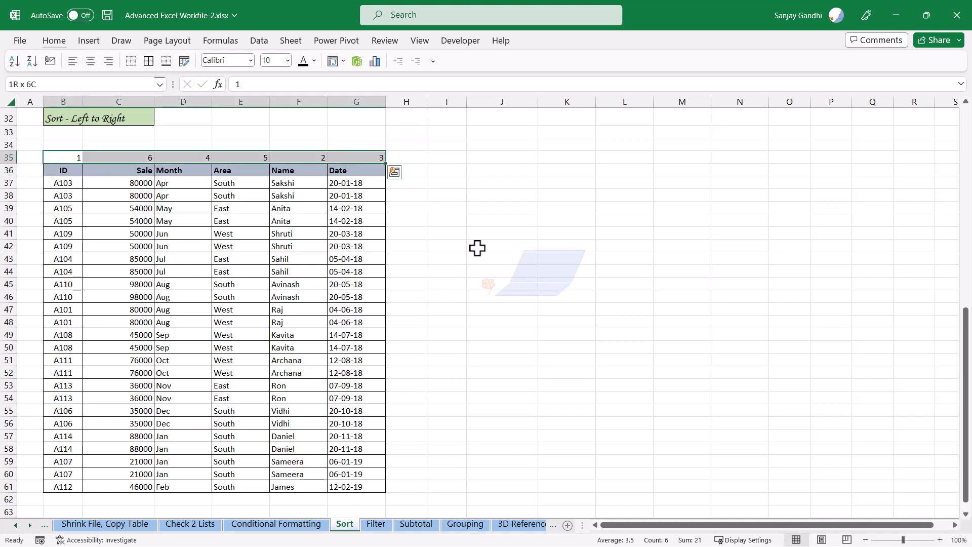
{"action": "key", "text": "alt+h"}
{"action": "key", "text": "a"}
{"action": "key", "text": "c"}
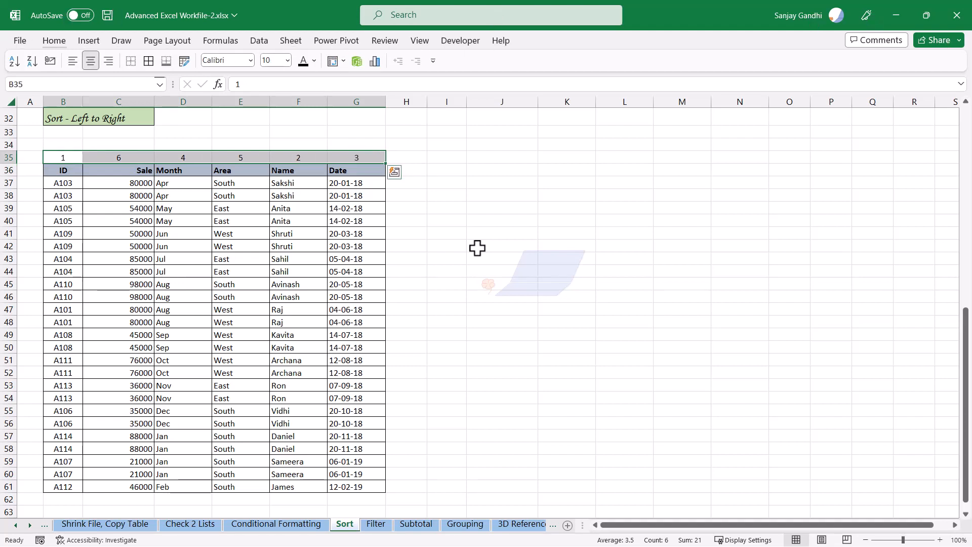
Open the Sort dialog for the table and set its orientation to sort left to right
{"action": "key", "text": "Down"}
{"action": "key", "text": "Down"}
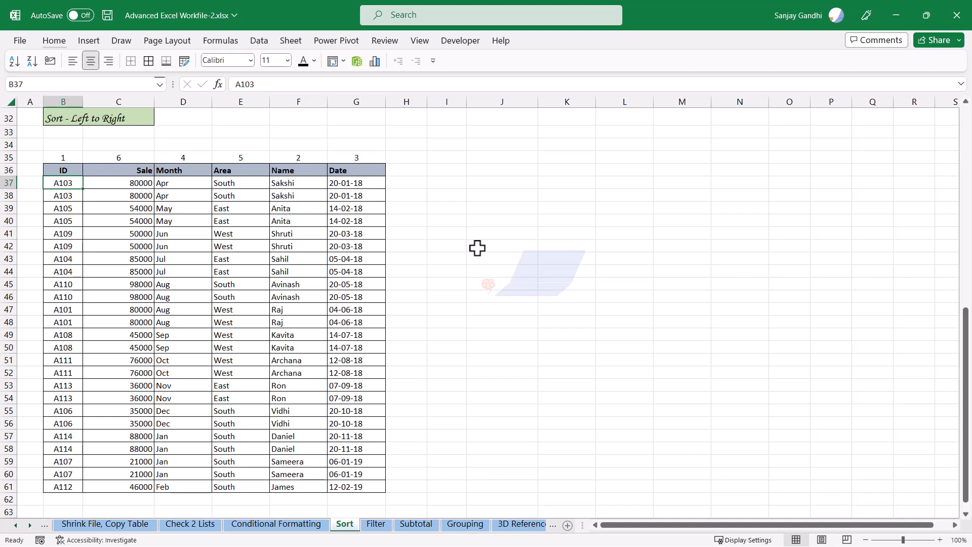
{"action": "key", "text": "alt+a"}
{"action": "key", "text": "s"}
{"action": "key", "text": "s"}
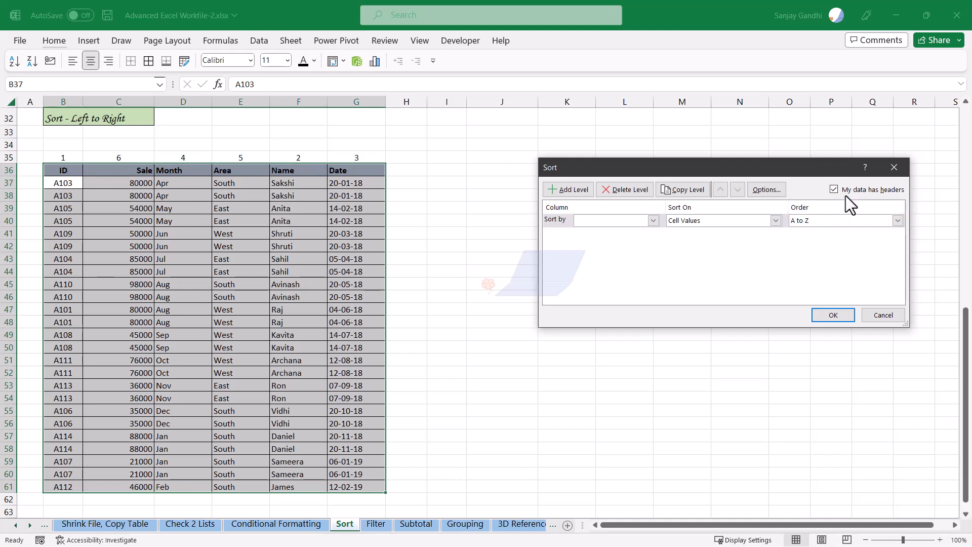
{"action": "left_click", "coordinate": [653, 220]}
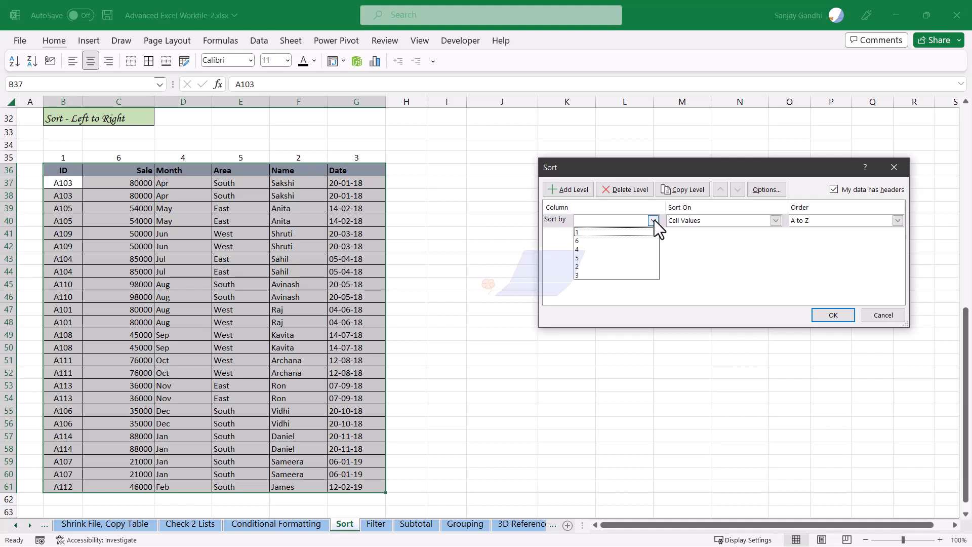
{"action": "left_click", "coordinate": [654, 221]}
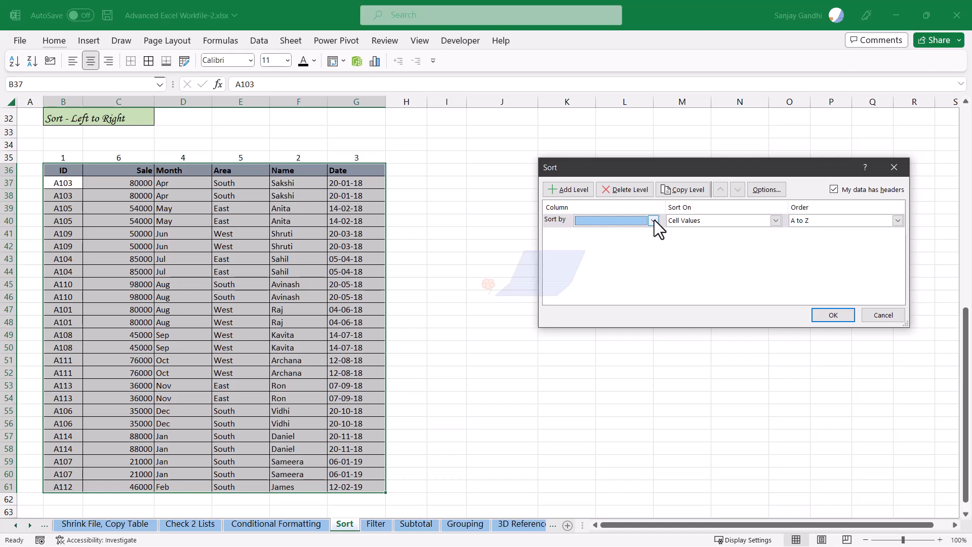
{"action": "left_click", "coordinate": [771, 191]}
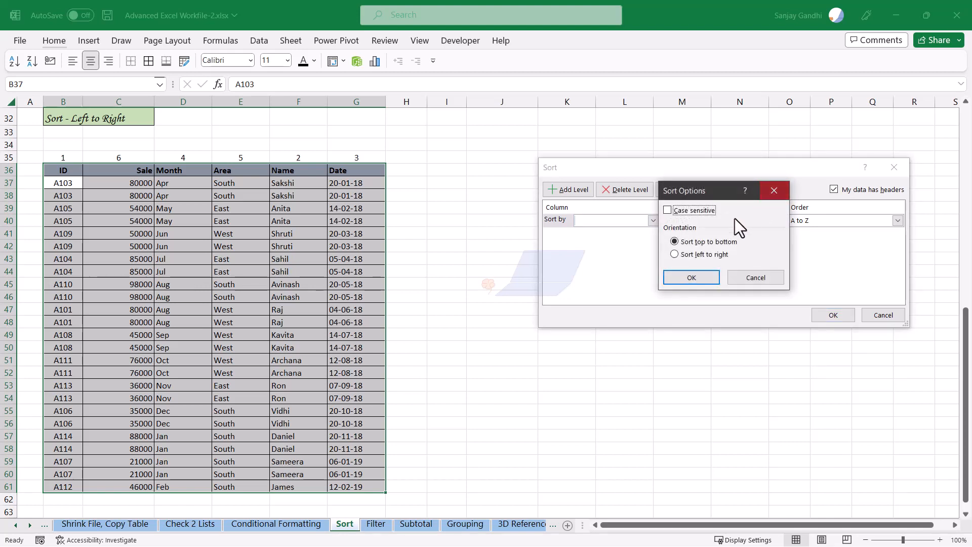
{"action": "left_click", "coordinate": [675, 254]}
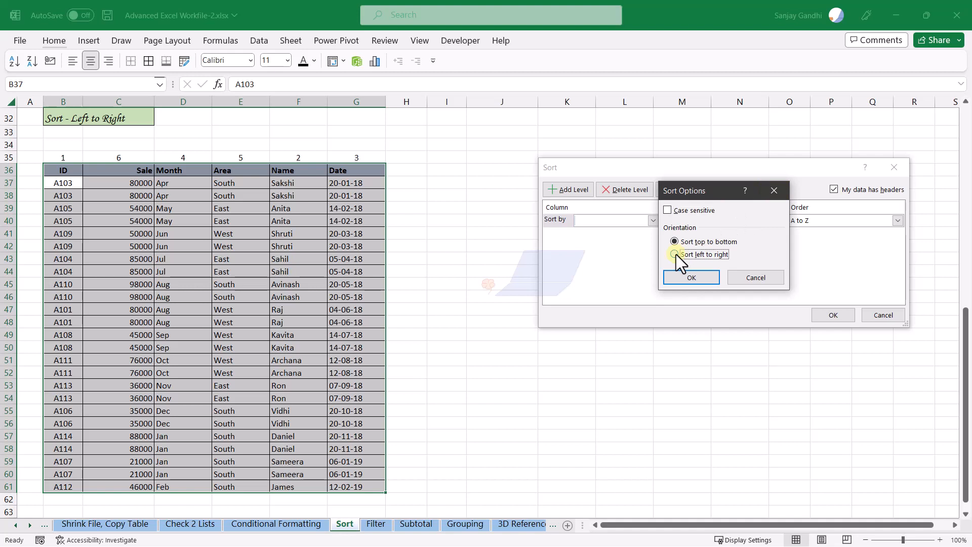
{"action": "left_click", "coordinate": [710, 280]}
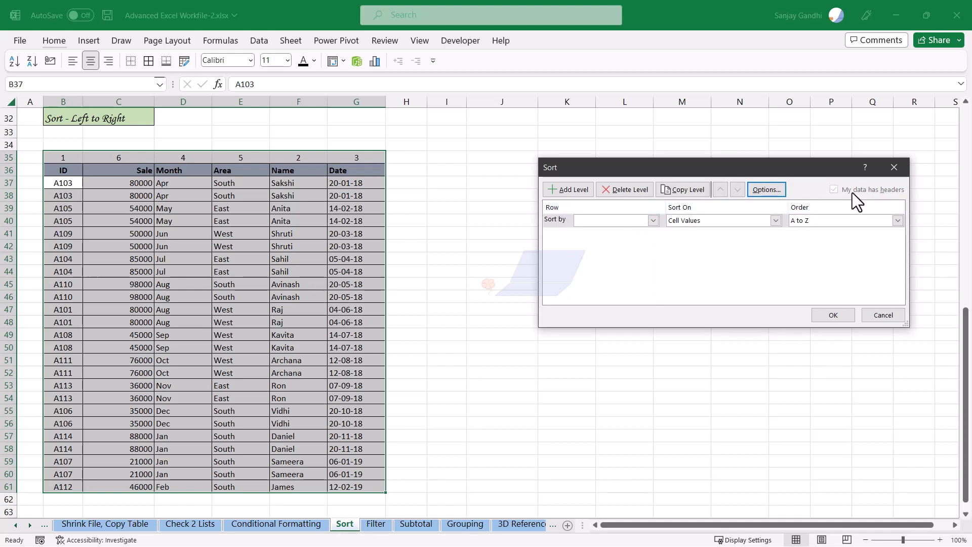
Sort the table's columns by Row 35 from smallest to largest
{"action": "left_click", "coordinate": [654, 221]}
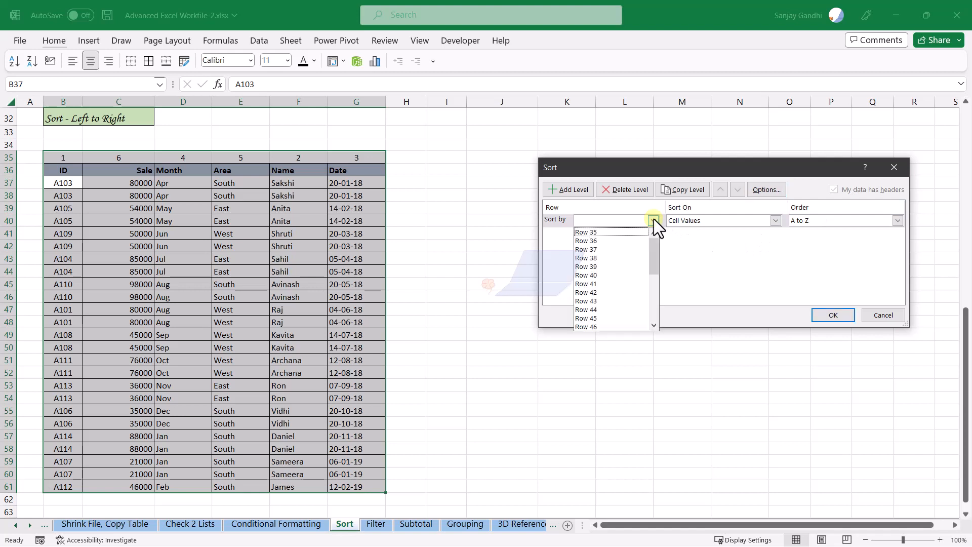
{"action": "left_click", "coordinate": [603, 232]}
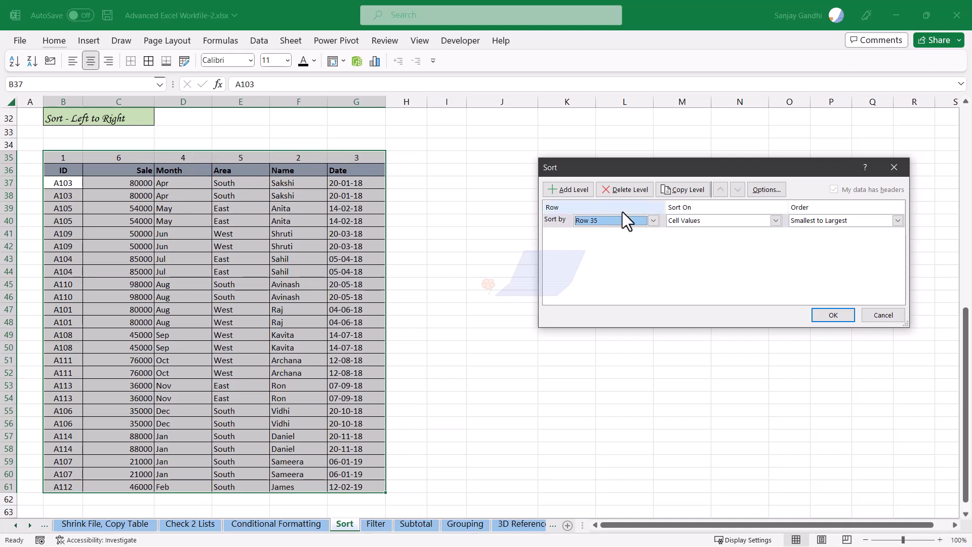
{"action": "left_click", "coordinate": [846, 317]}
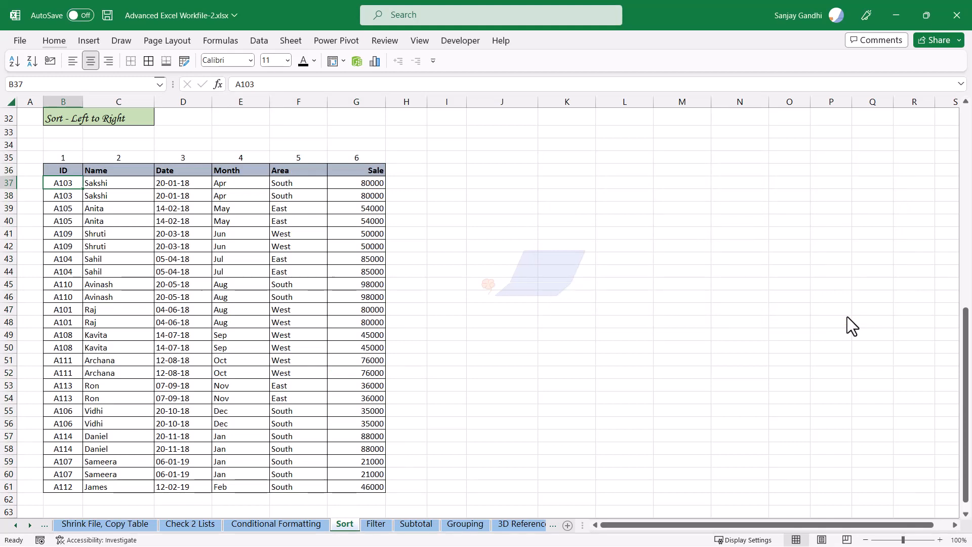
{"action": "left_click", "coordinate": [261, 245]}
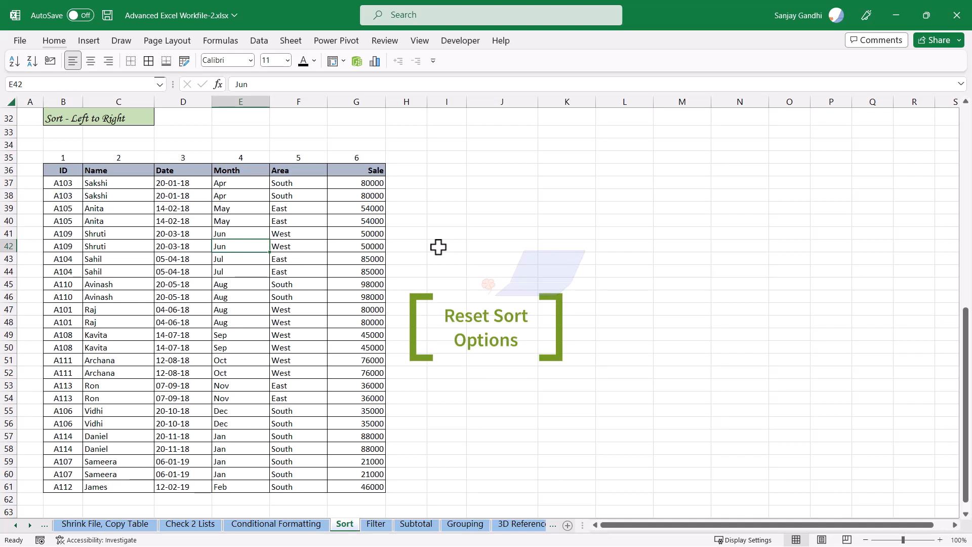
Reopen the Sort dialog on the lower and upper tables to compare their remembered sort settings, closing each without changes
{"action": "key", "text": "alt+d+s"}
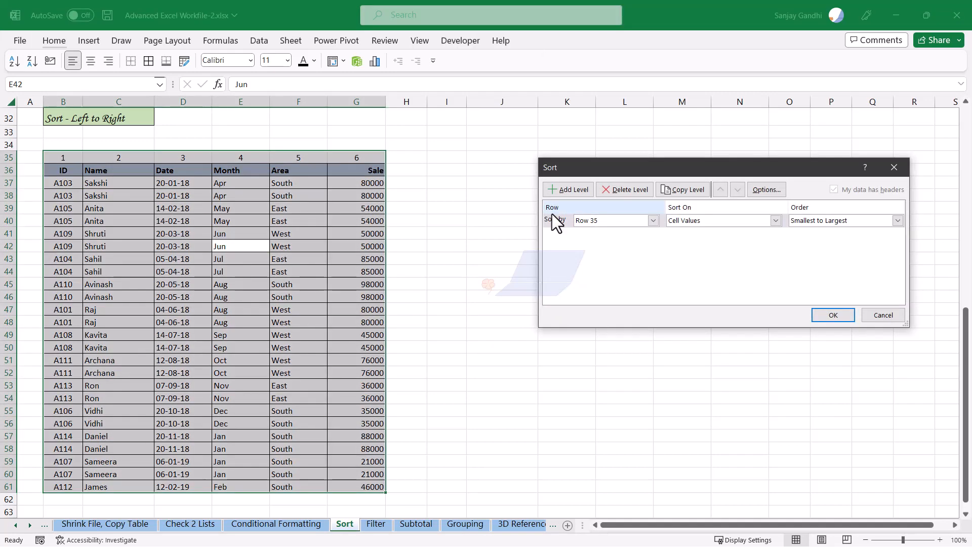
{"action": "key", "text": "Escape"}
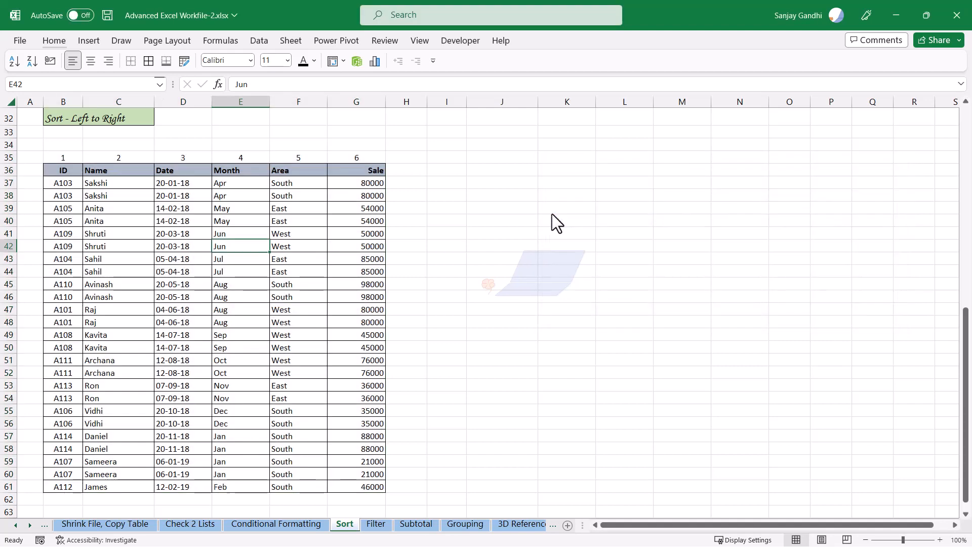
{"action": "scroll", "coordinate": [531, 231], "scroll_direction": "up", "scroll_amount": 10}
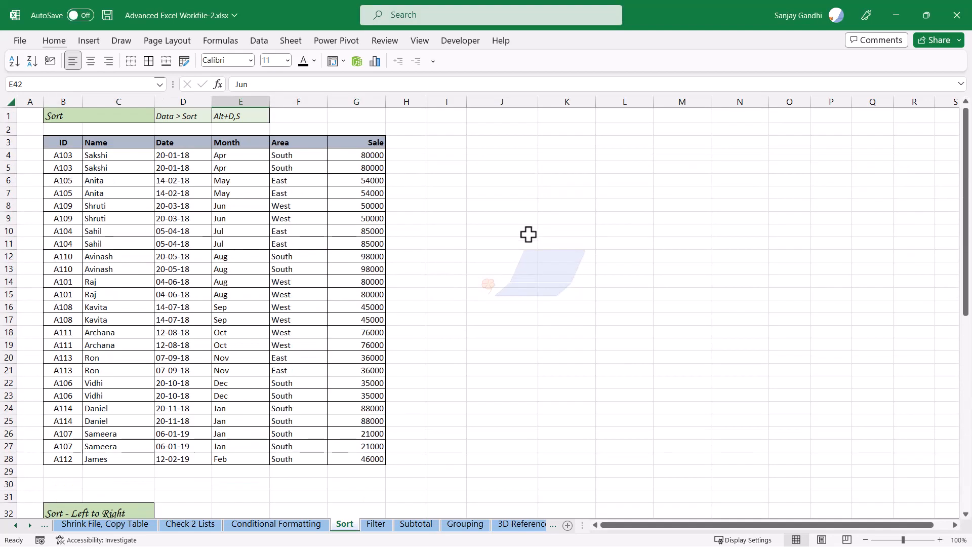
{"action": "left_click", "coordinate": [224, 229]}
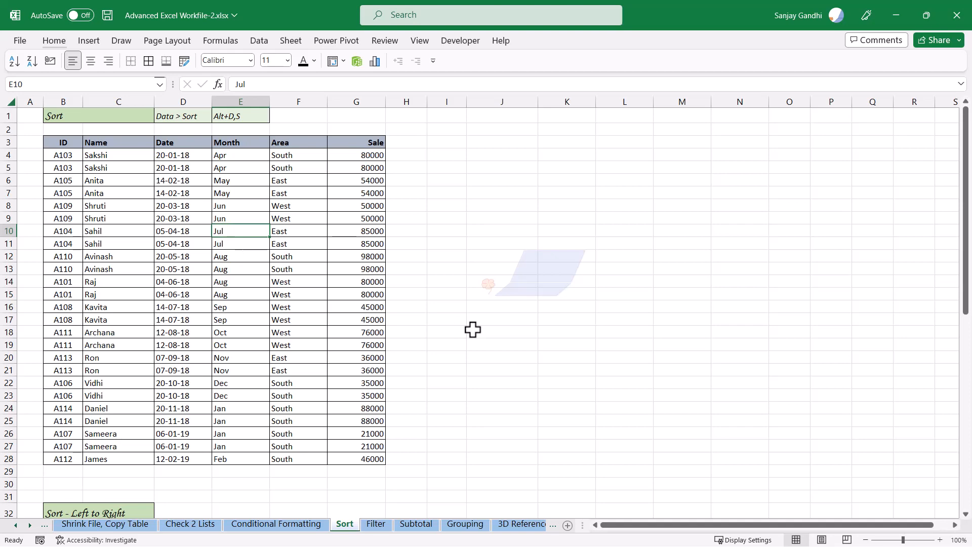
{"action": "key", "text": "alt+d"}
{"action": "key", "text": "s"}
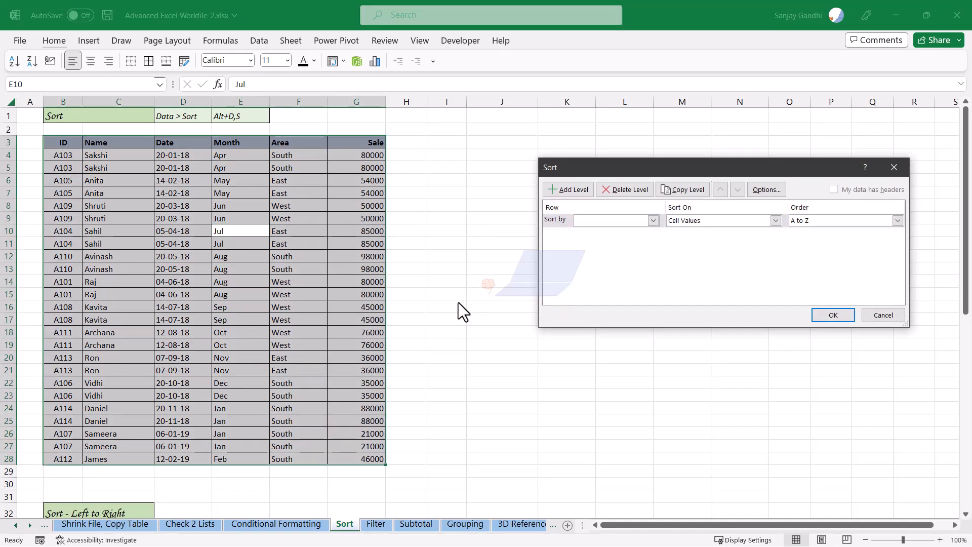
{"action": "key", "text": "Escape"}
{"action": "scroll", "coordinate": [458, 302], "scroll_direction": "down", "scroll_amount": 9}
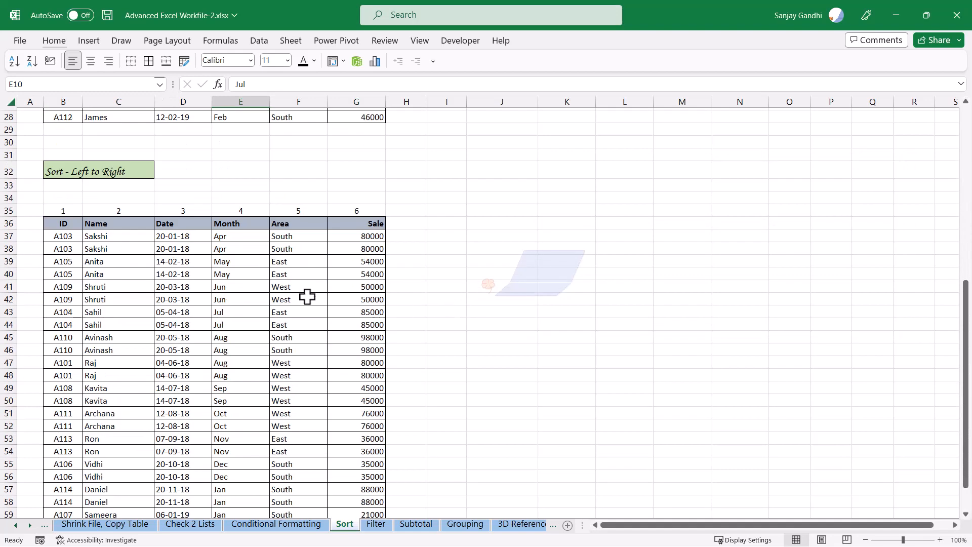
Clear the sort-order numbers from row 35 above the lower table
{"action": "left_click", "coordinate": [72, 208]}
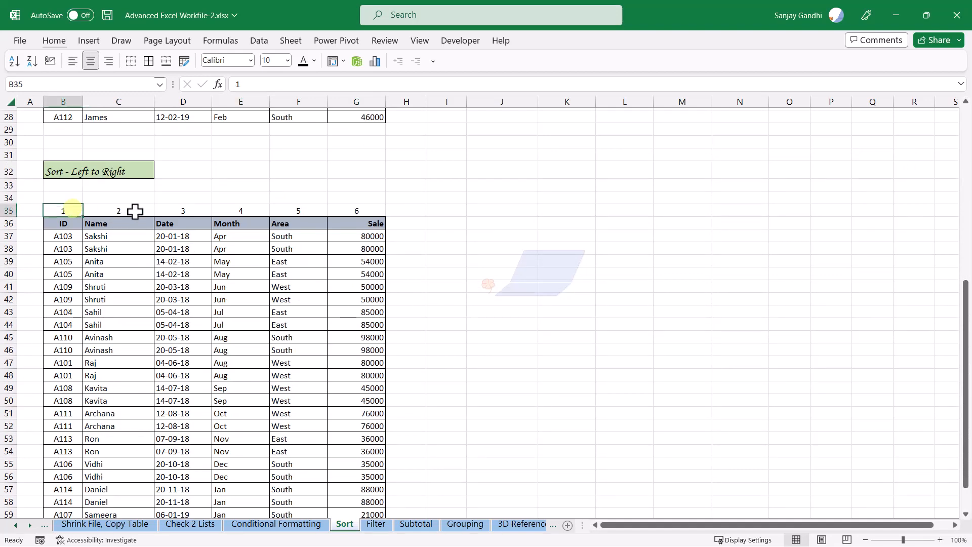
{"action": "left_click", "coordinate": [373, 209], "text": "shift"}
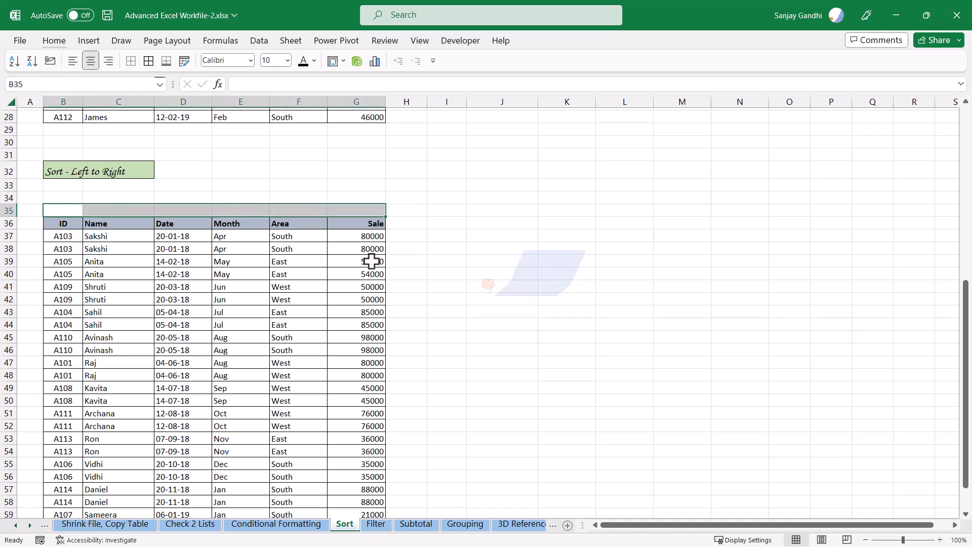
{"action": "key", "text": "Delete"}
{"action": "left_click", "coordinate": [158, 276]}
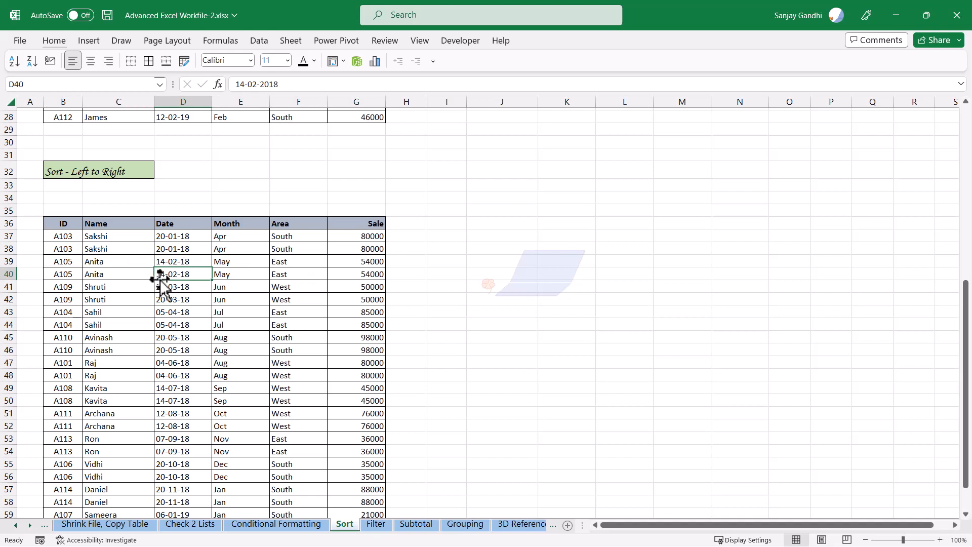
Open the Sort dialog for the lower table and reset its orientation to sort top to bottom
{"action": "key", "text": "alt+d"}
{"action": "key", "text": "s"}
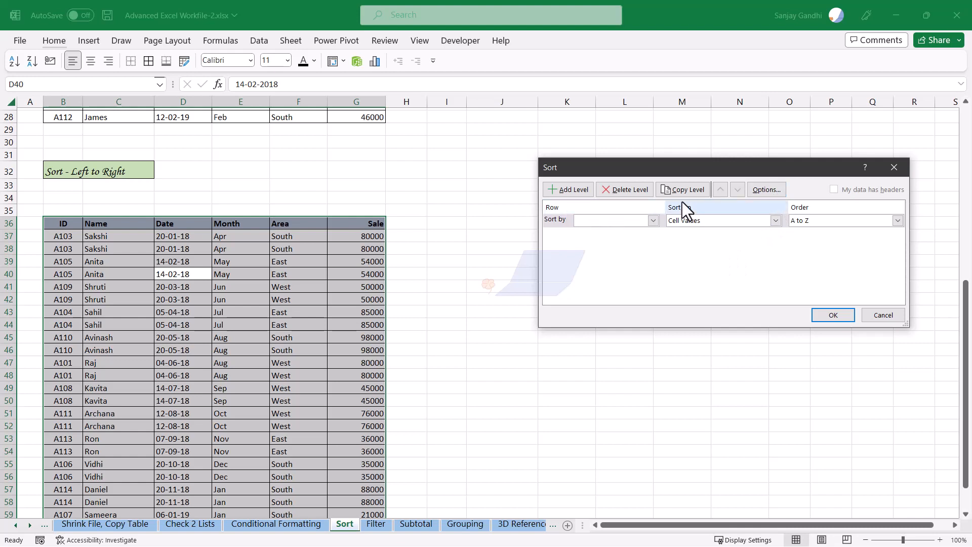
{"action": "left_click", "coordinate": [768, 188]}
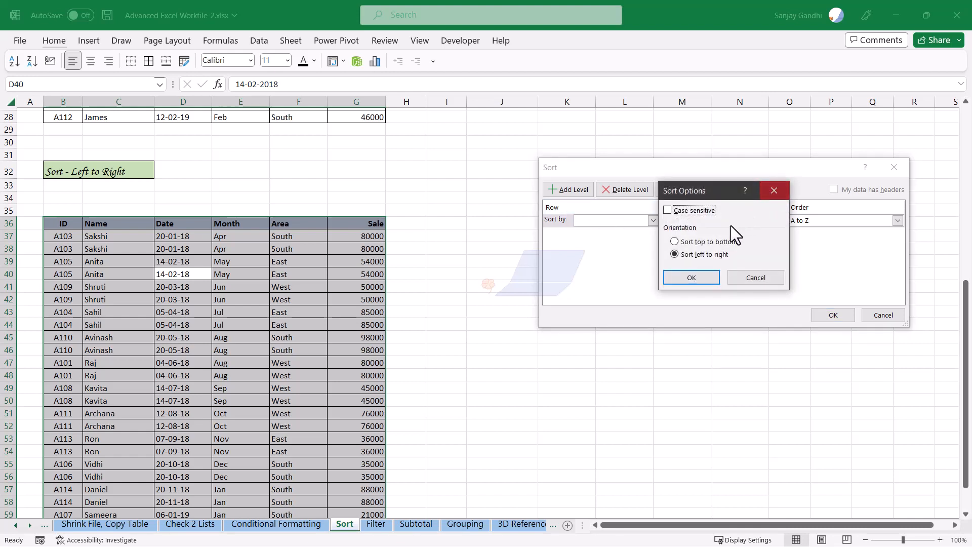
{"action": "left_click", "coordinate": [675, 242]}
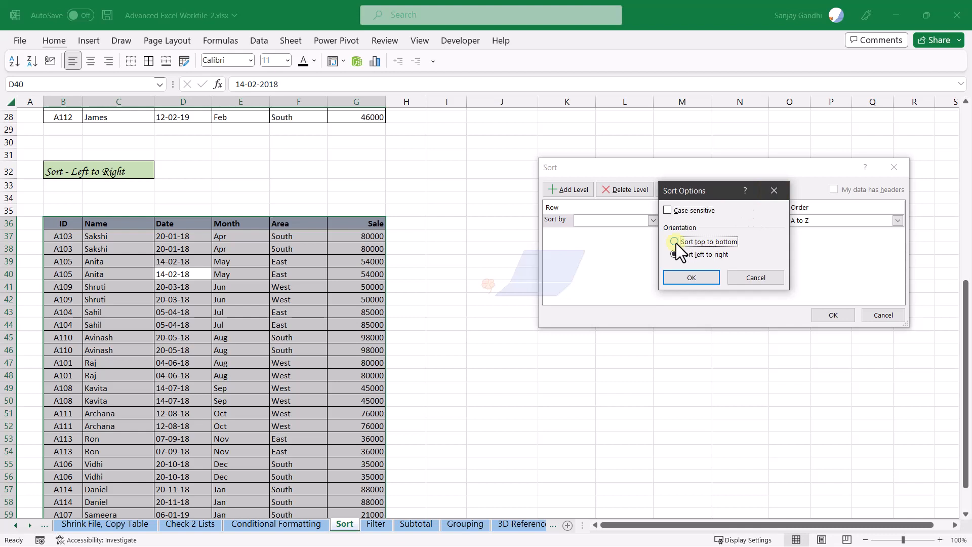
{"action": "left_click", "coordinate": [705, 273]}
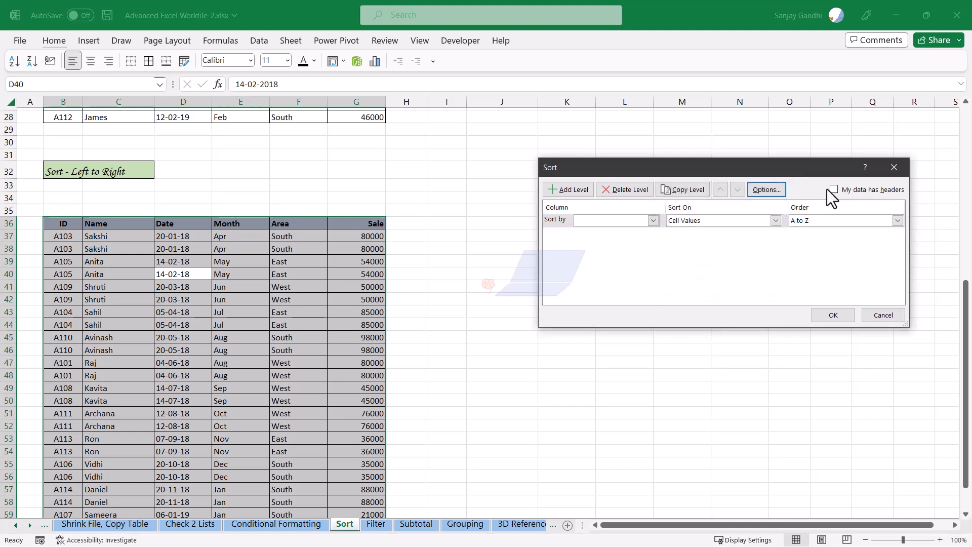
Mark the data as having headers and sort the lower table by ID from A to Z
{"action": "left_click", "coordinate": [653, 220]}
{"action": "left_click", "coordinate": [655, 222]}
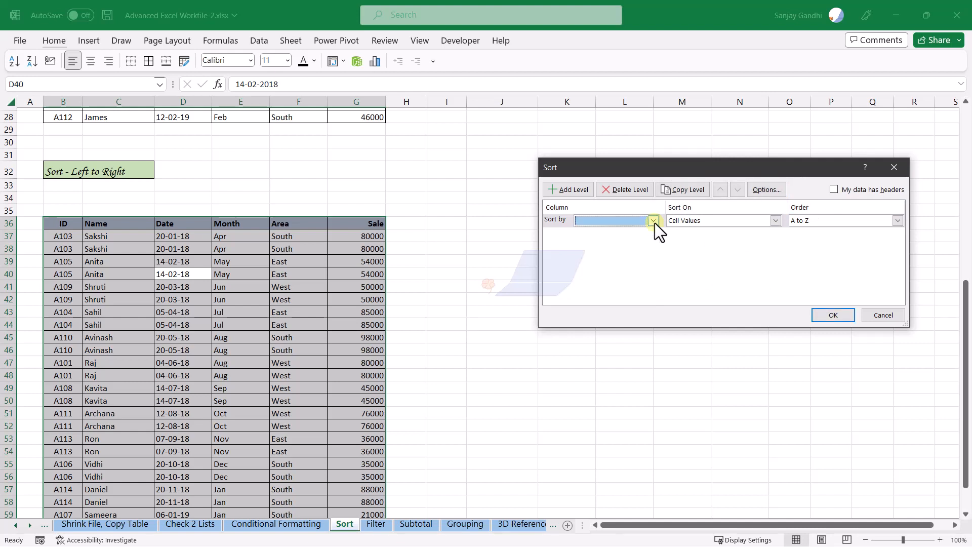
{"action": "left_click", "coordinate": [833, 189]}
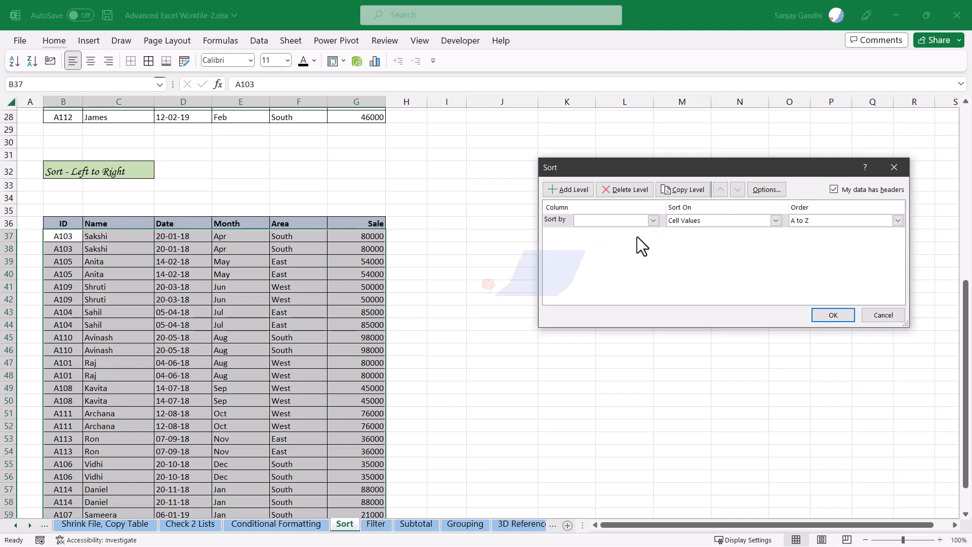
{"action": "left_click", "coordinate": [652, 221]}
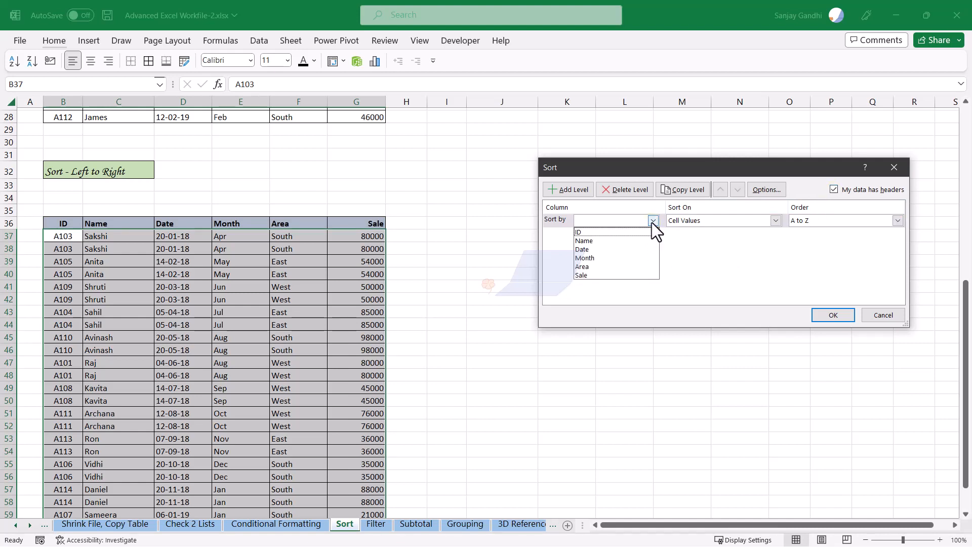
{"action": "left_click", "coordinate": [638, 232]}
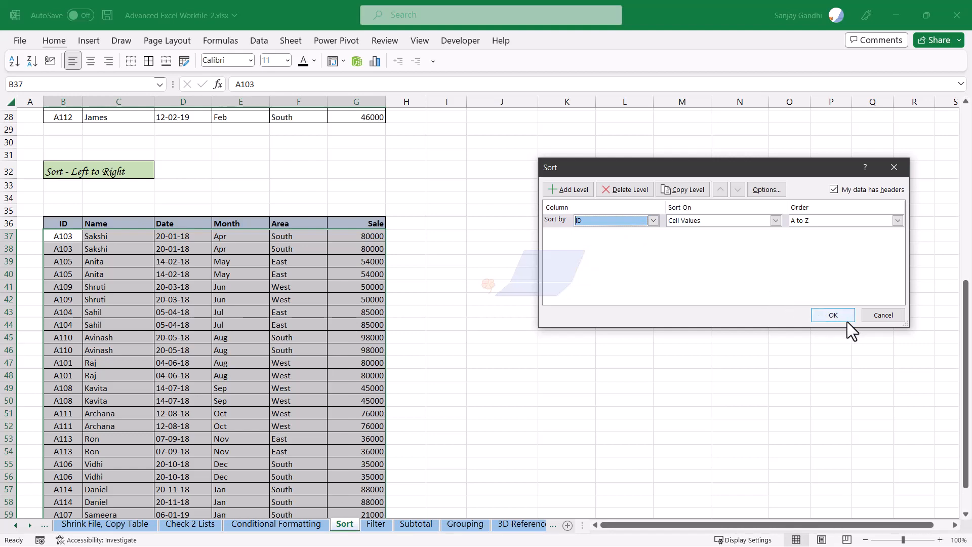
{"action": "left_click", "coordinate": [833, 314]}
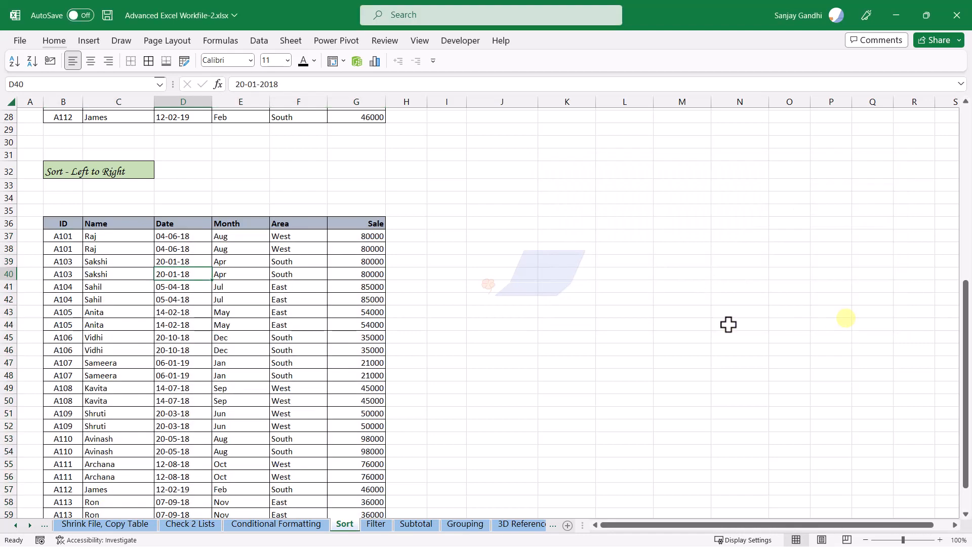
Reopen the Sort dialog on the lower table to review its saved sort level, then cancel it
{"action": "left_click", "coordinate": [187, 275]}
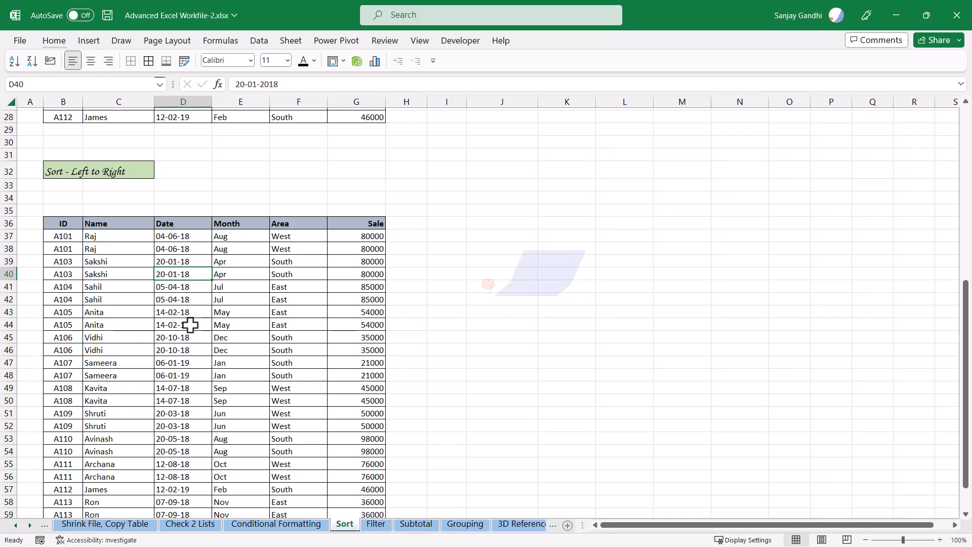
{"action": "key", "text": "alt"}
{"action": "key", "text": "a"}
{"action": "key", "text": "s"}
{"action": "key", "text": "s"}
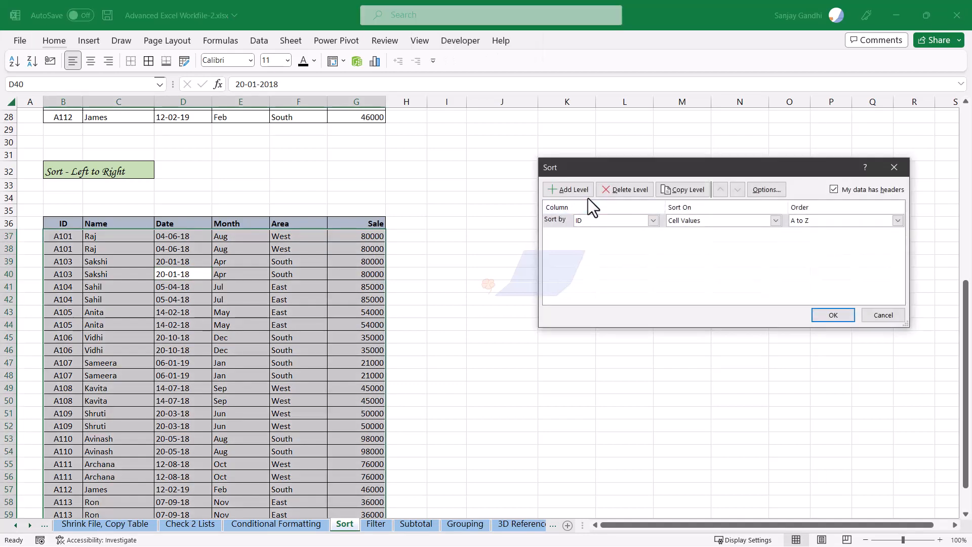
{"action": "left_click", "coordinate": [869, 314]}
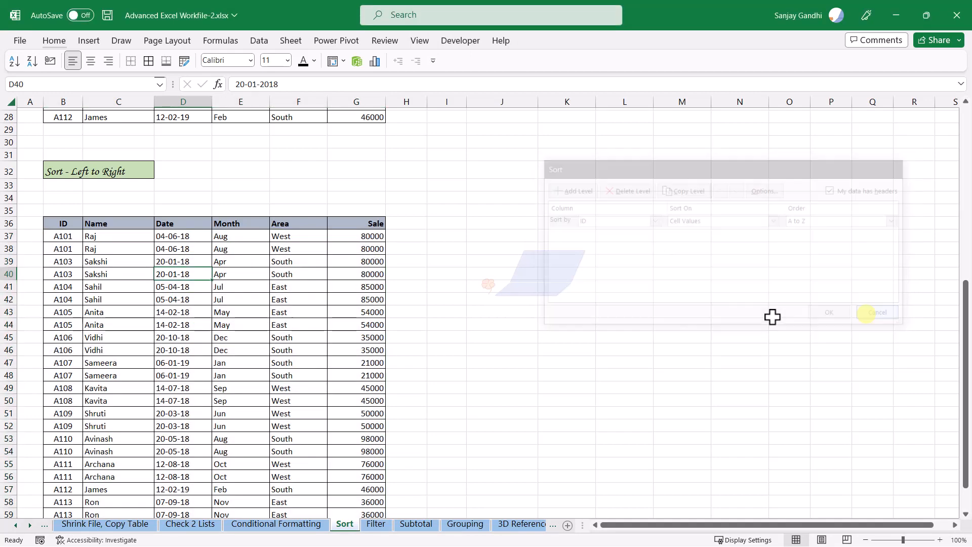
Open the Sort dialog on the upper table to compare its sort settings, then cancel it
{"action": "scroll", "coordinate": [254, 260], "scroll_direction": "up", "scroll_amount": 5}
{"action": "left_click", "coordinate": [227, 206]}
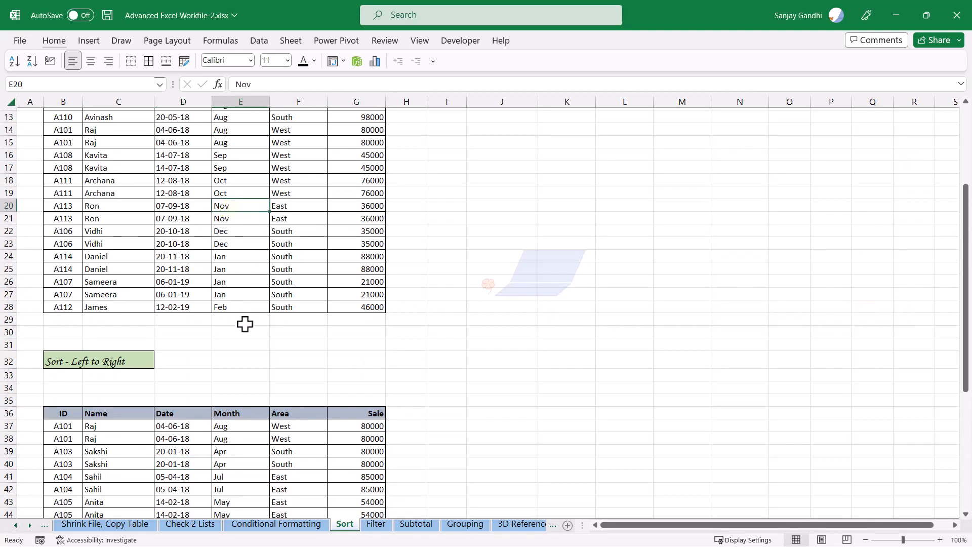
{"action": "key", "text": "alt"}
{"action": "key", "text": "a"}
{"action": "key", "text": "s"}
{"action": "key", "text": "s"}
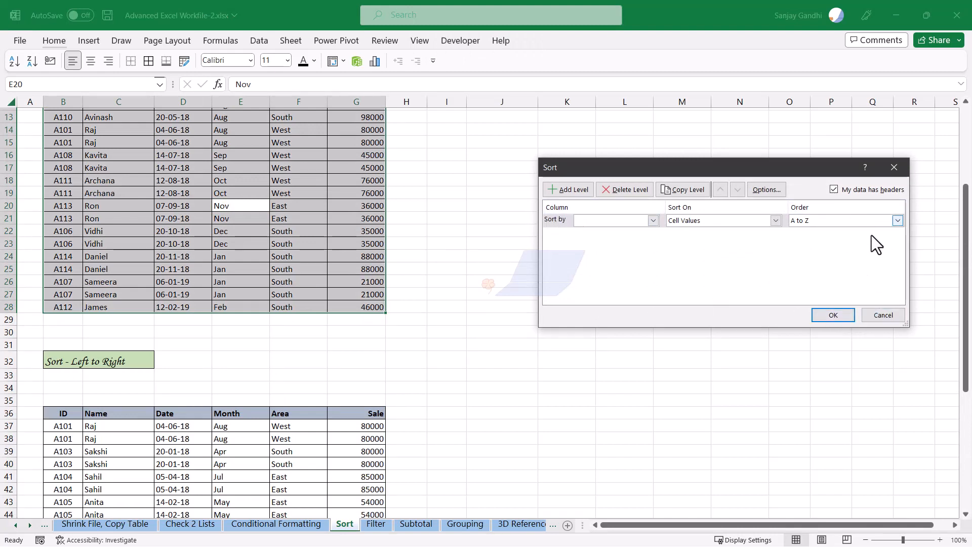
{"action": "left_click", "coordinate": [876, 314]}
{"action": "scroll", "coordinate": [397, 332], "scroll_direction": "down", "scroll_amount": 5}
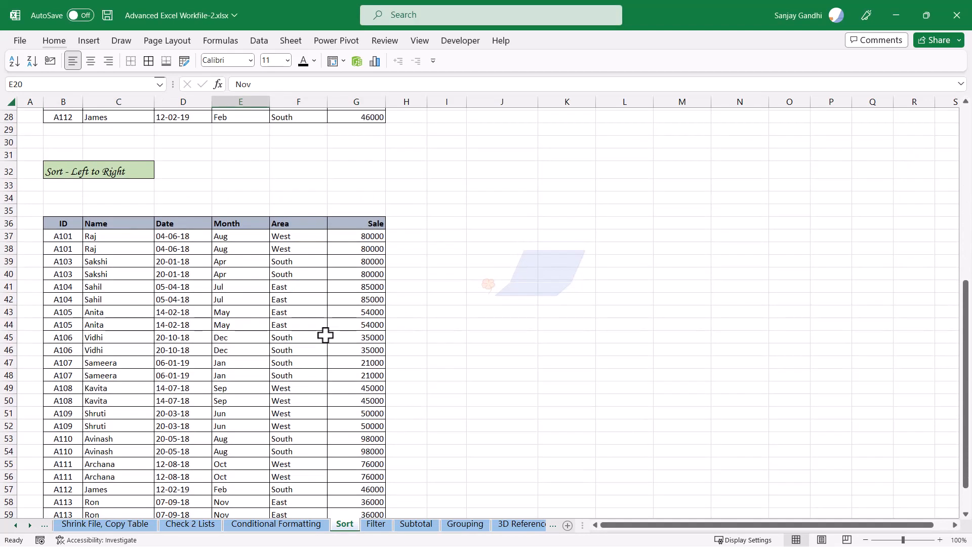
{"action": "left_click", "coordinate": [278, 313]}
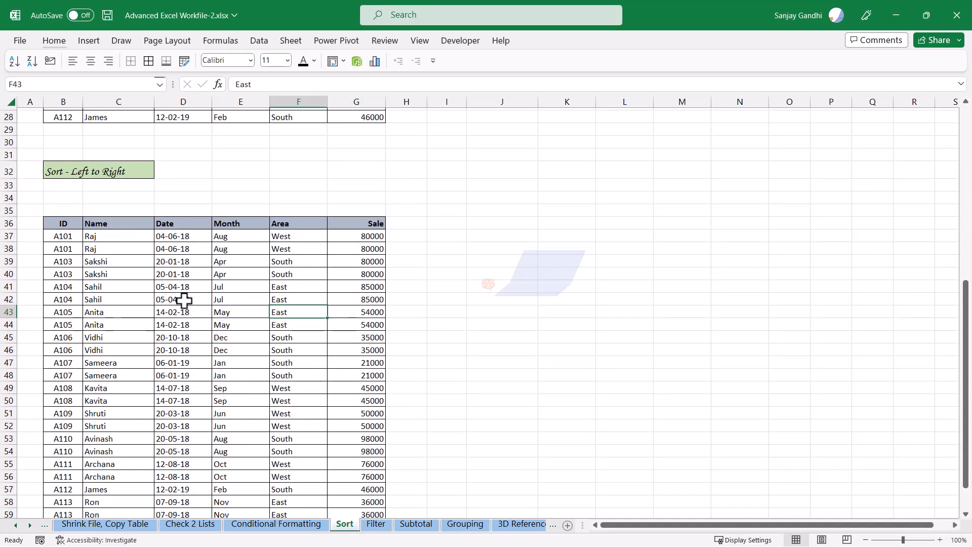